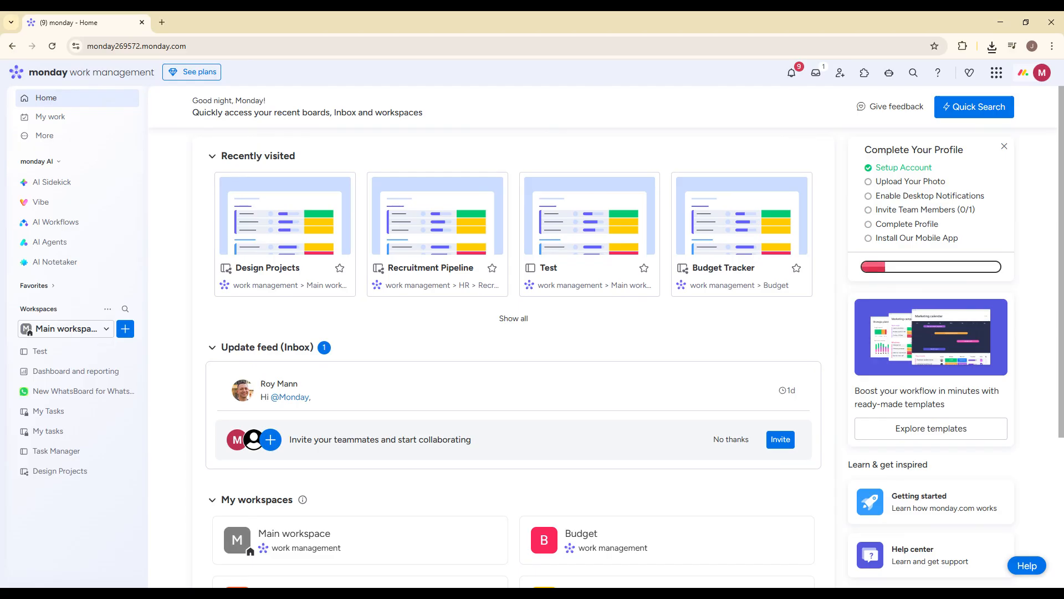
Go to the Zapier website and create a new blank Zap.
click(169, 53)
text(zapier)
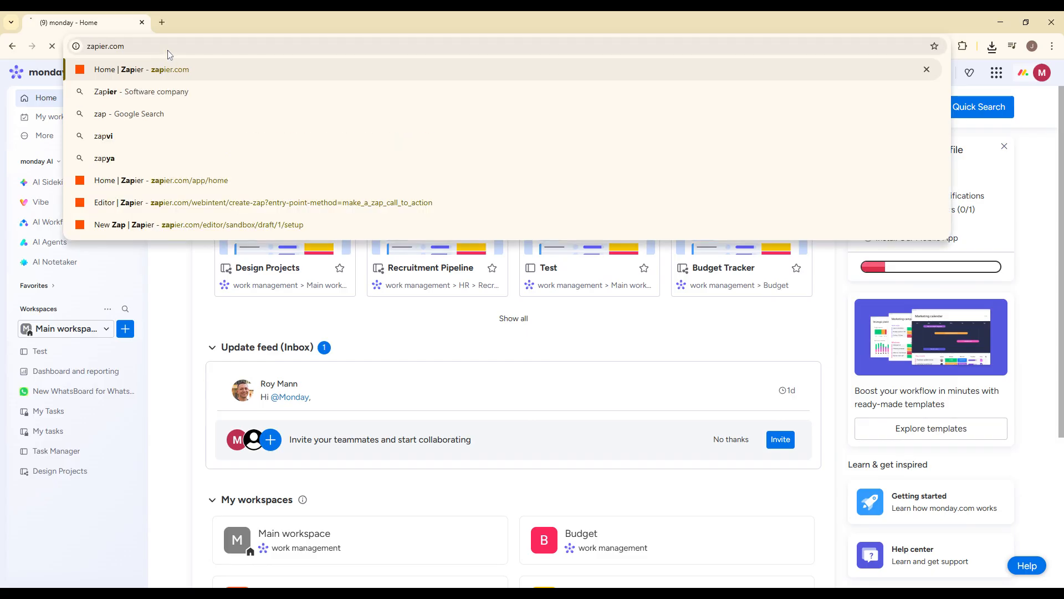
key(Return)
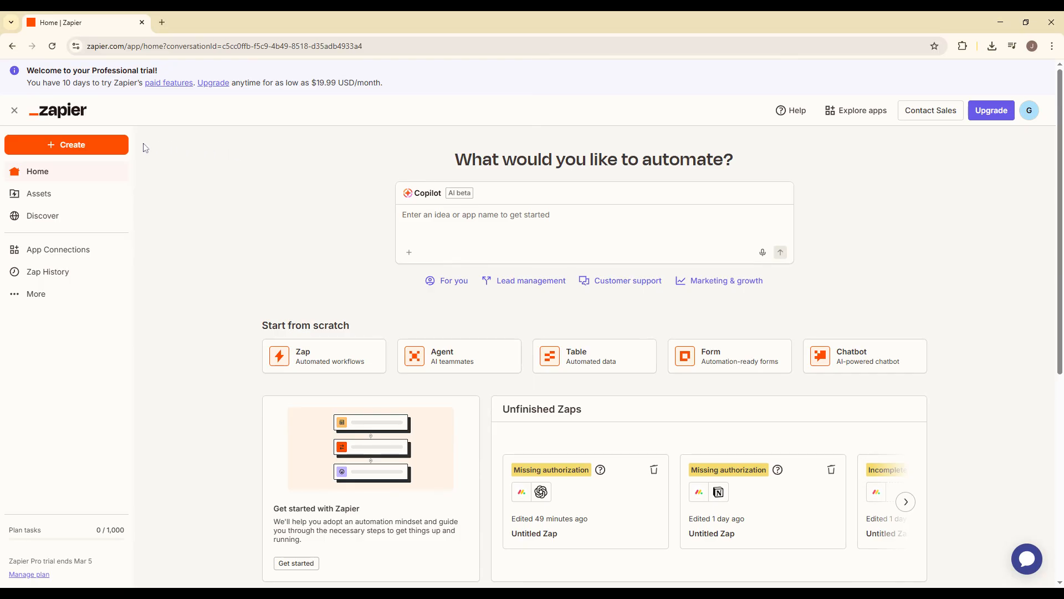
click(104, 149)
click(119, 154)
click(80, 180)
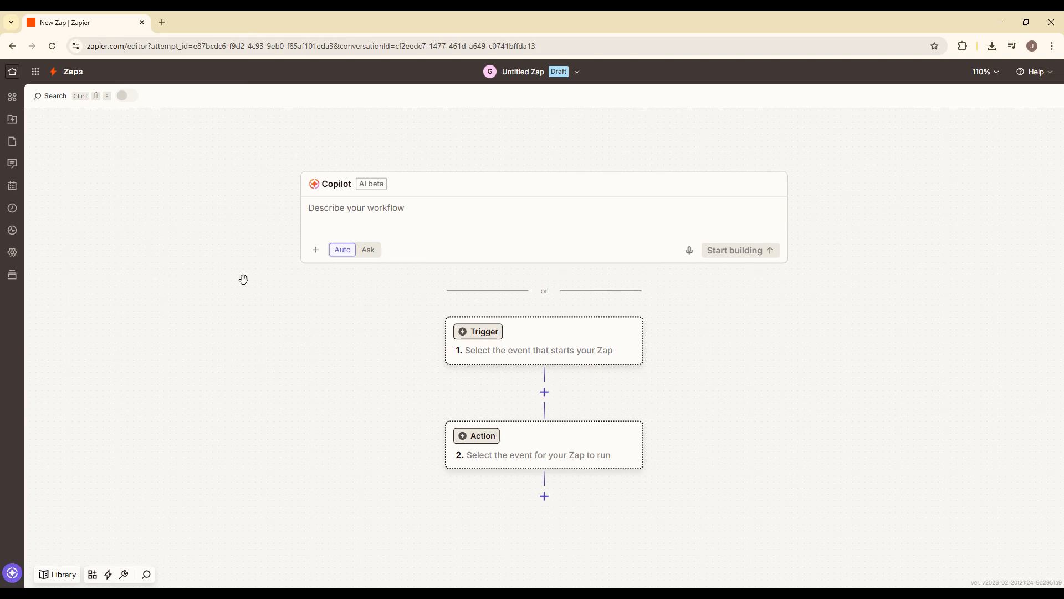
Set monday.com as the app for the Zap's trigger.
click(470, 333)
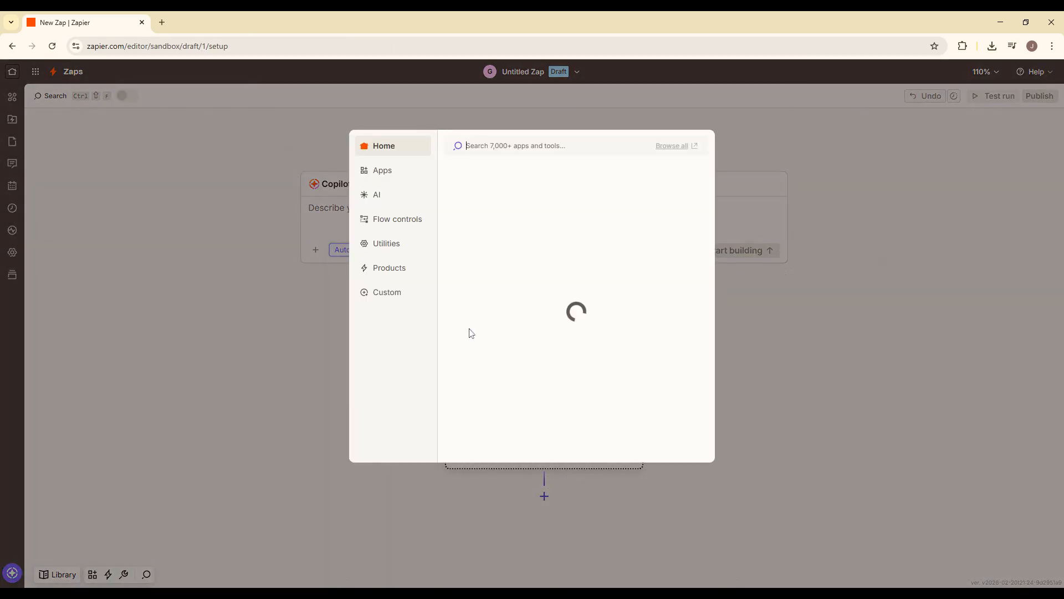
text(monday)
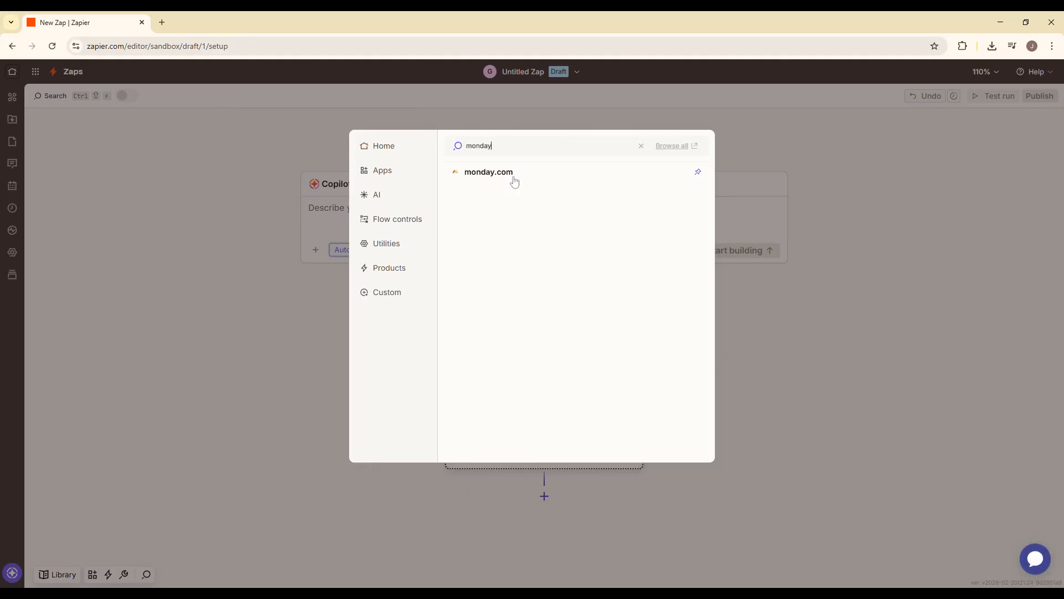
click(489, 173)
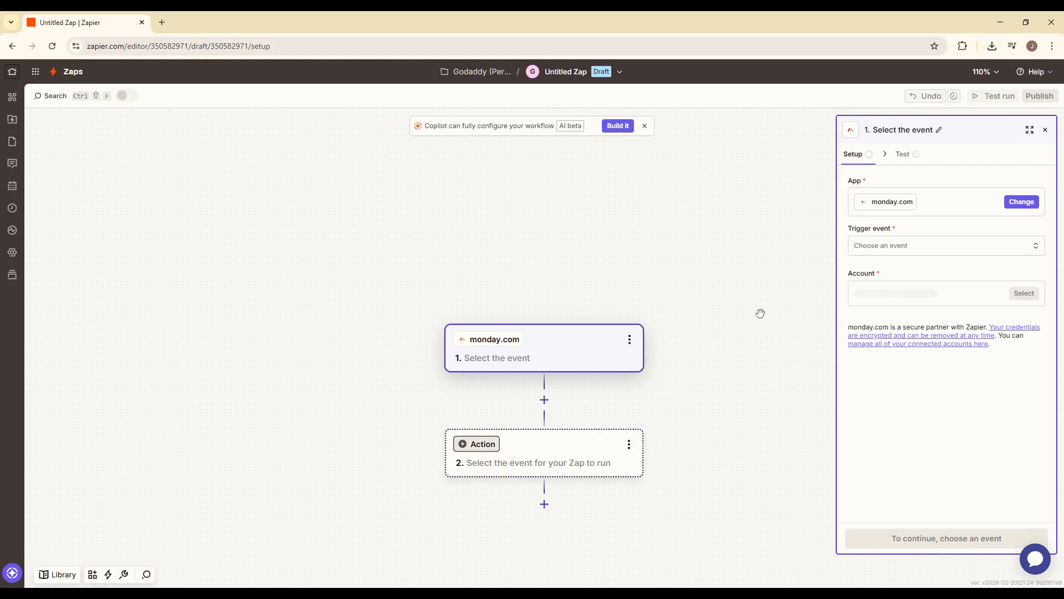
Set the monday.com trigger event to Any Column Value Changed in Board and proceed to its configuration.
click(897, 249)
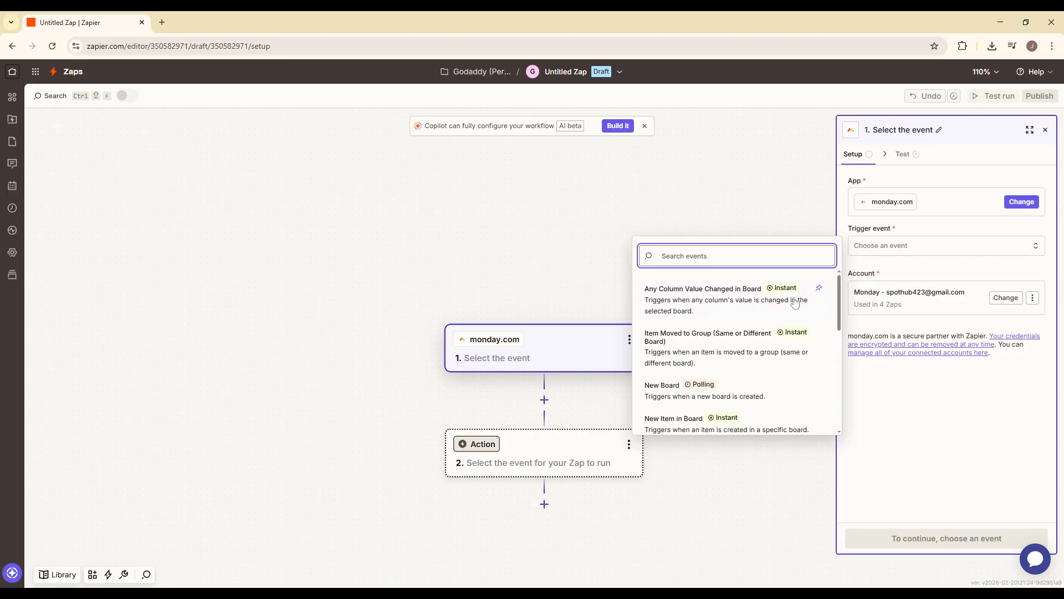
scroll(795, 303, down, 3)
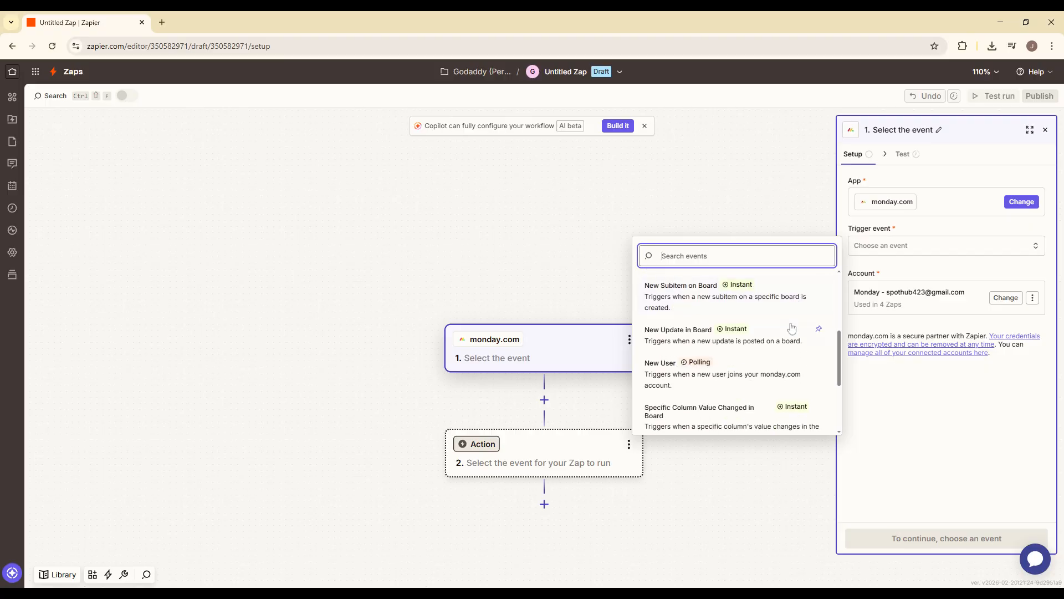
scroll(790, 333, down, 3)
scroll(772, 360, up, 5)
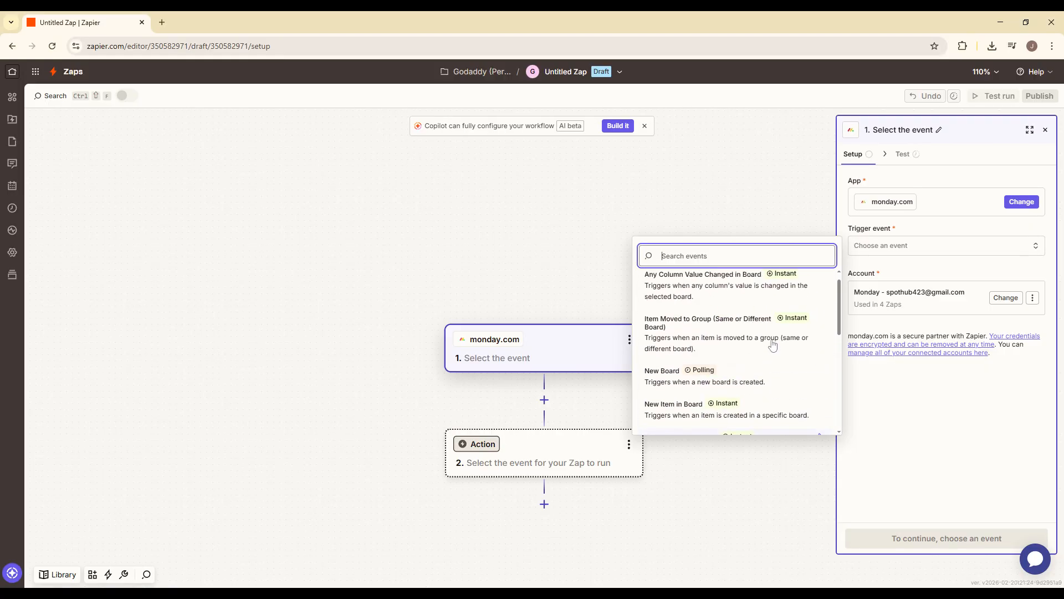
click(753, 309)
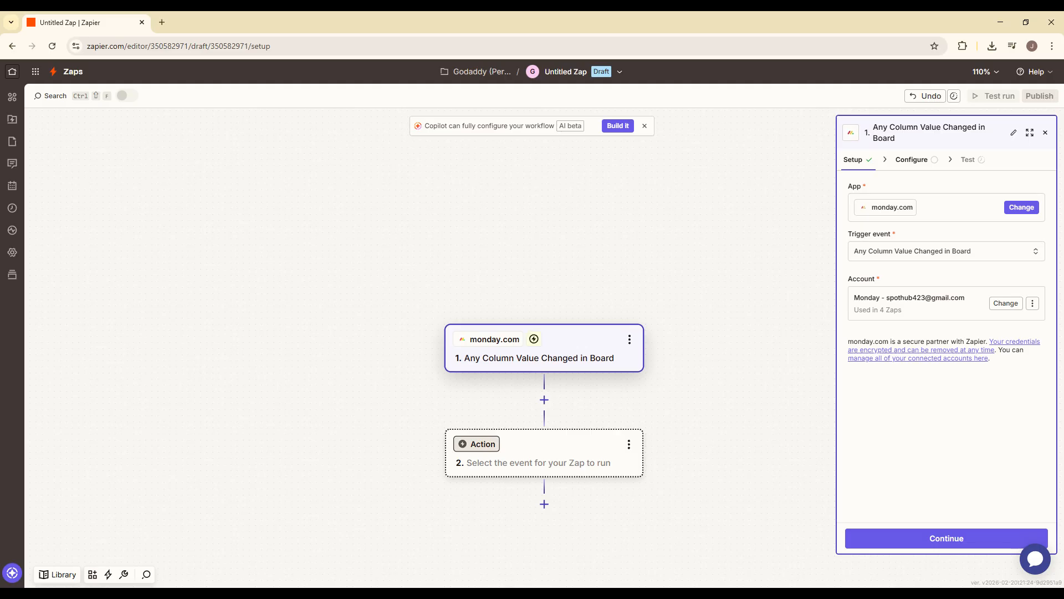
click(944, 538)
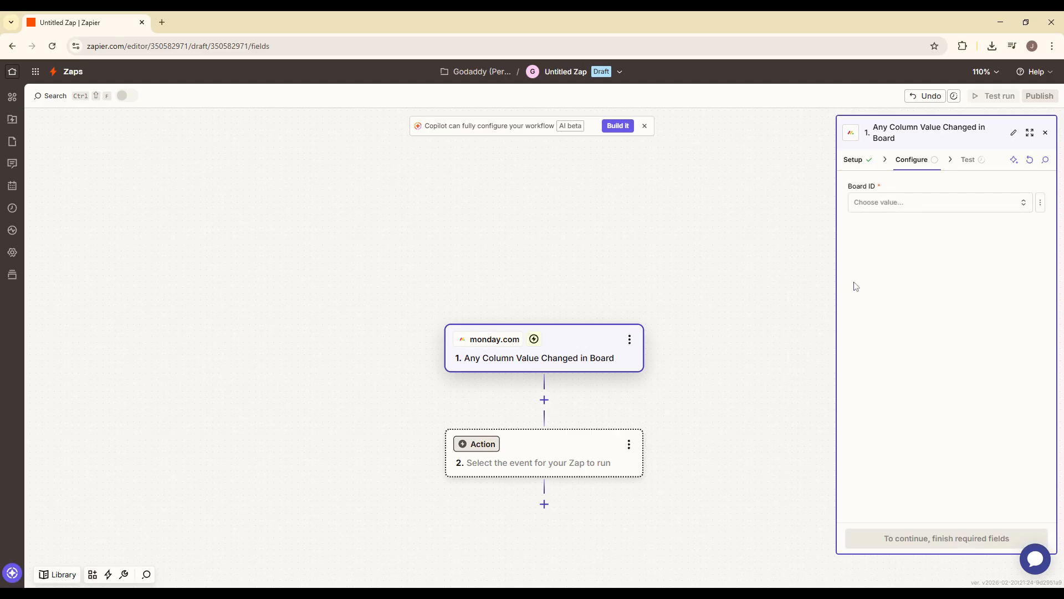
Select Design Projects as the trigger's board and proceed to the trigger test stage.
click(901, 210)
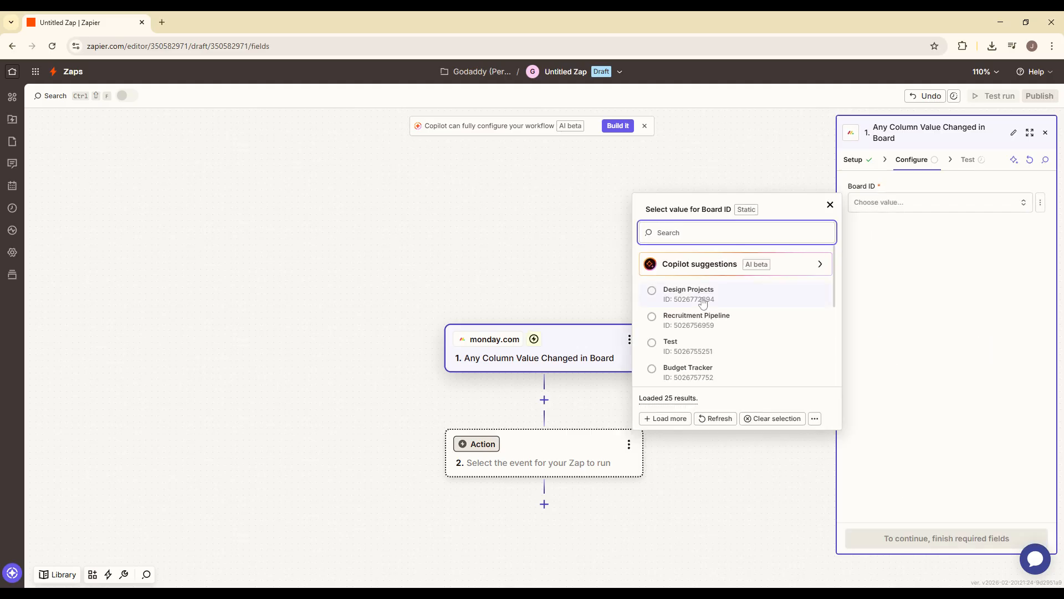
click(704, 299)
click(900, 535)
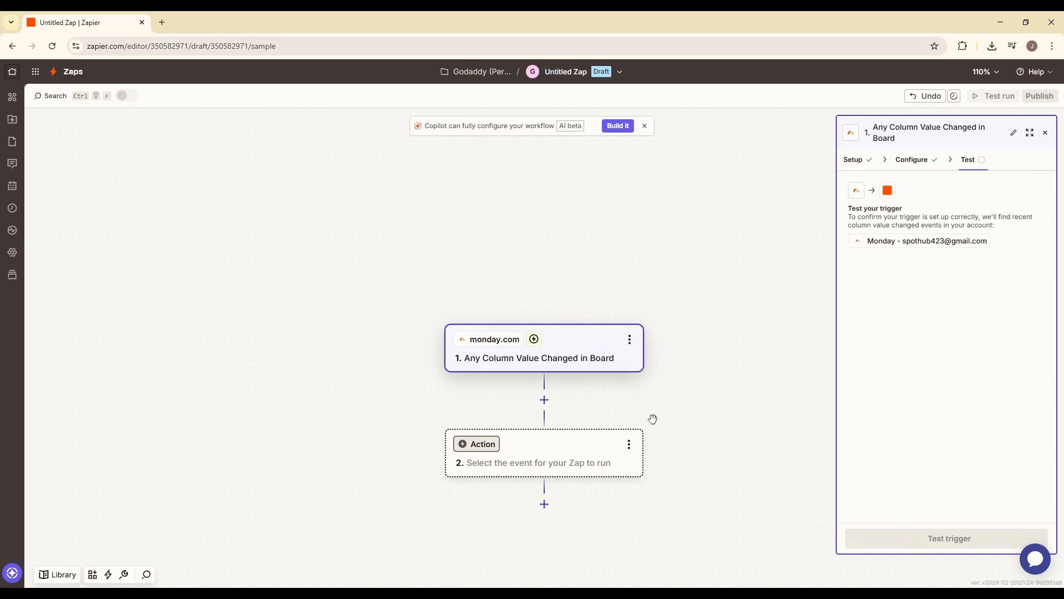
Review the trigger's app, event and connected account setup, and return to the trigger test stage.
click(853, 161)
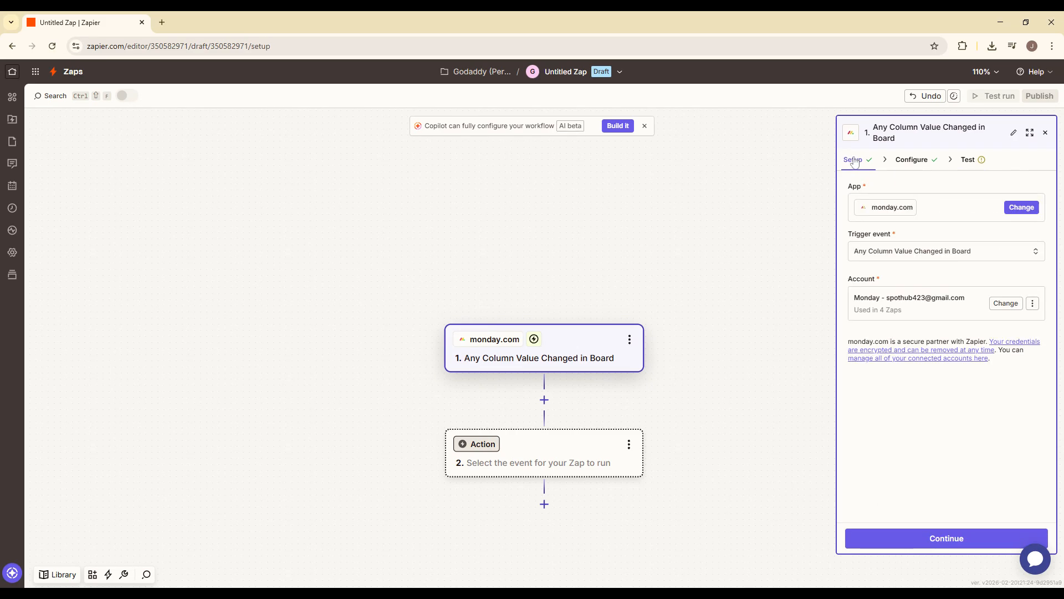
drag(902, 280, 846, 279)
click(912, 269)
click(910, 538)
click(910, 538)
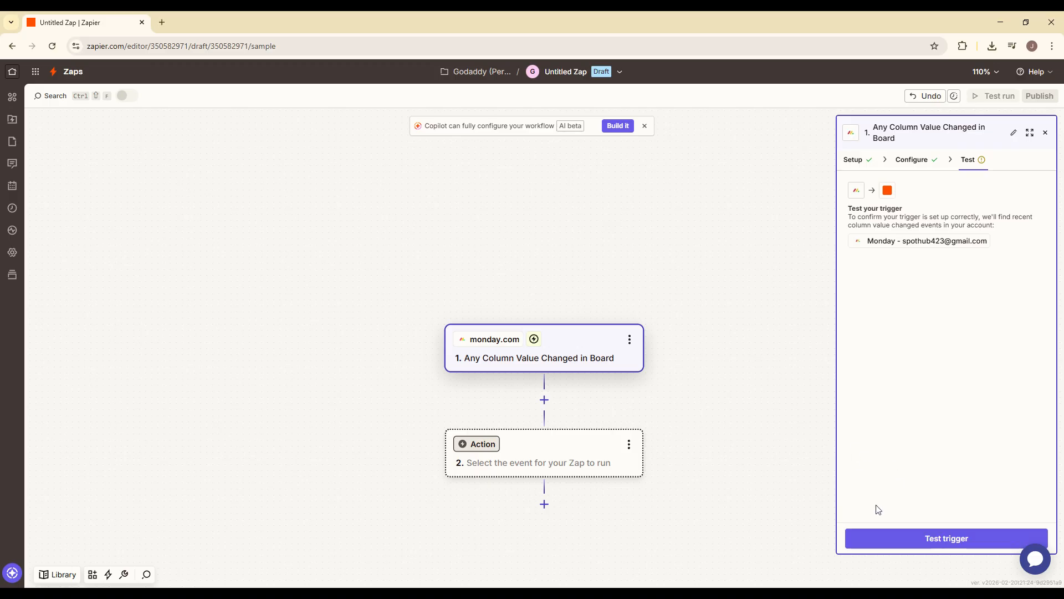
Set Clockify as the app for the Zap's action step.
click(466, 447)
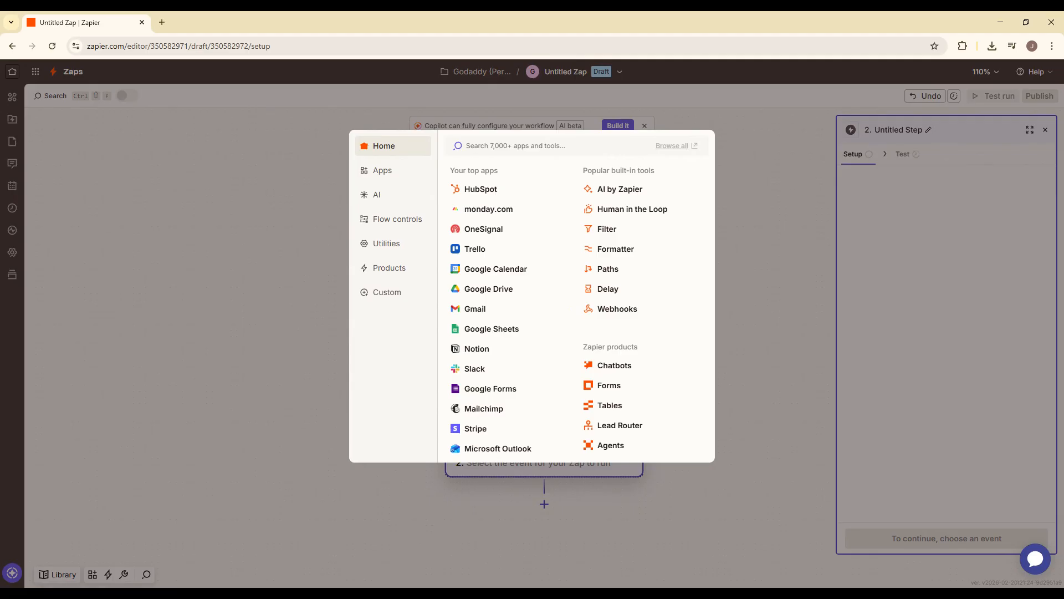
text(clockify)
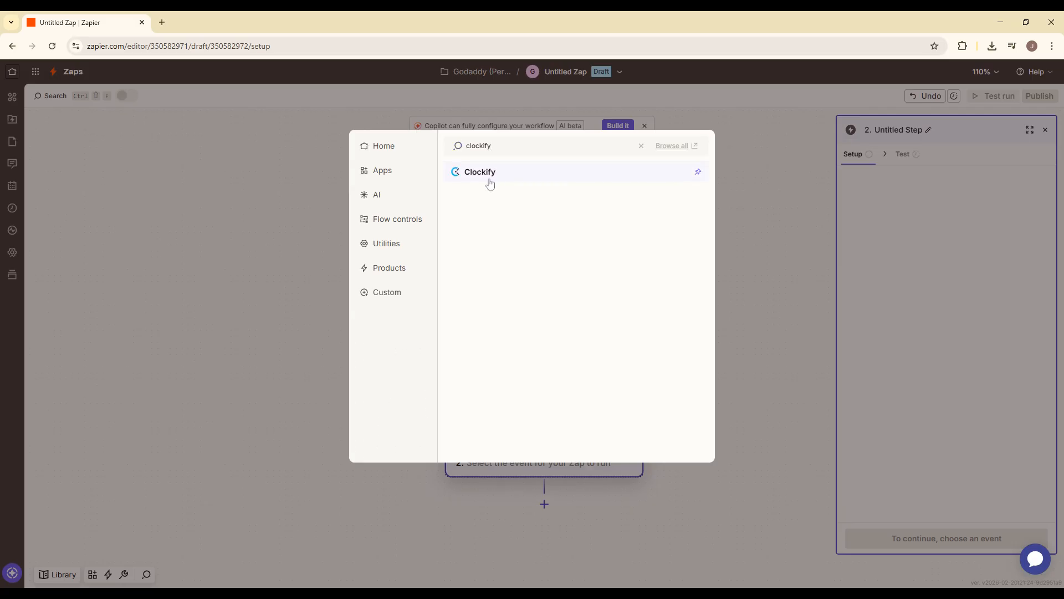
click(489, 181)
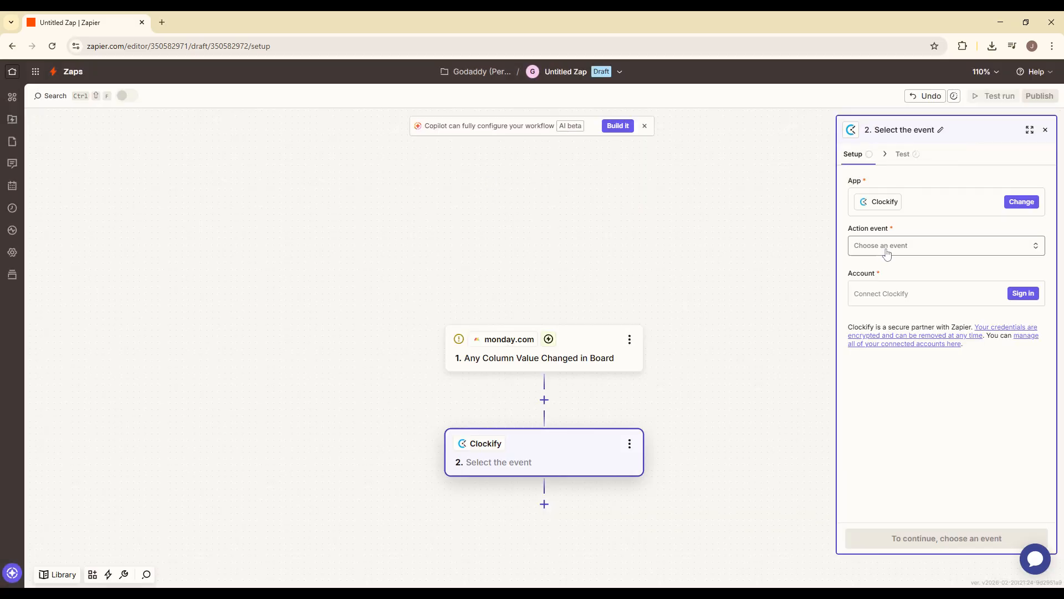
Set the Clockify action event to Start Timer and close the step's settings.
click(887, 252)
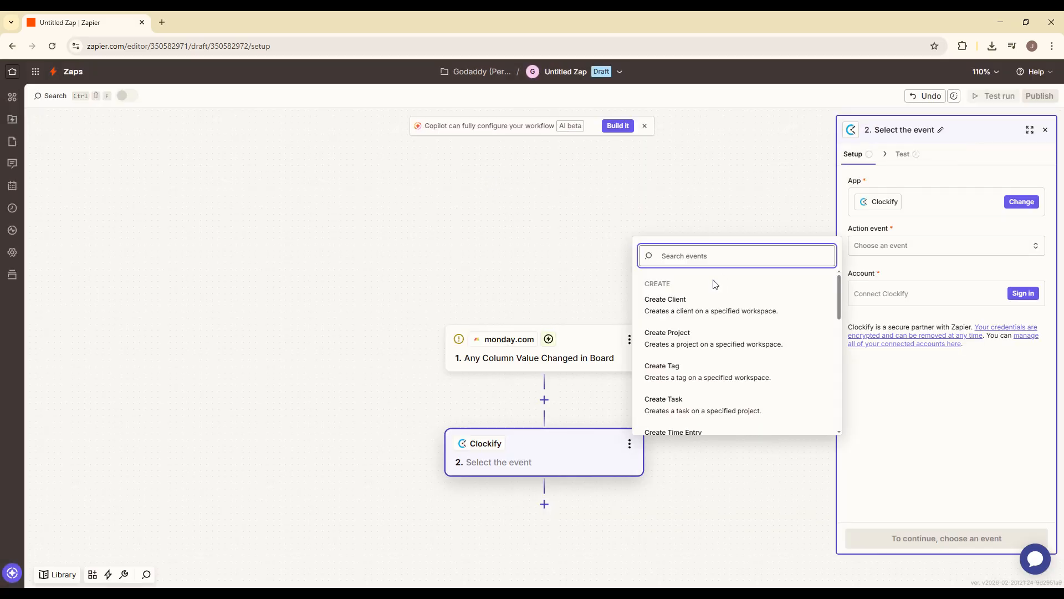
scroll(715, 299, down, 2)
scroll(701, 366, up, 2)
scroll(701, 355, down, 4)
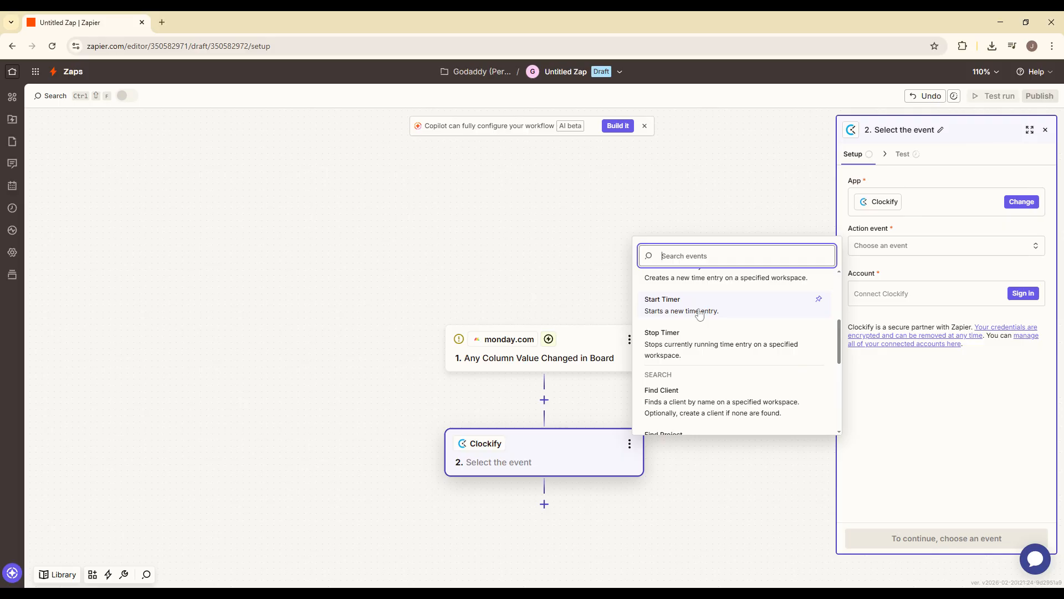
scroll(700, 313, up, 2)
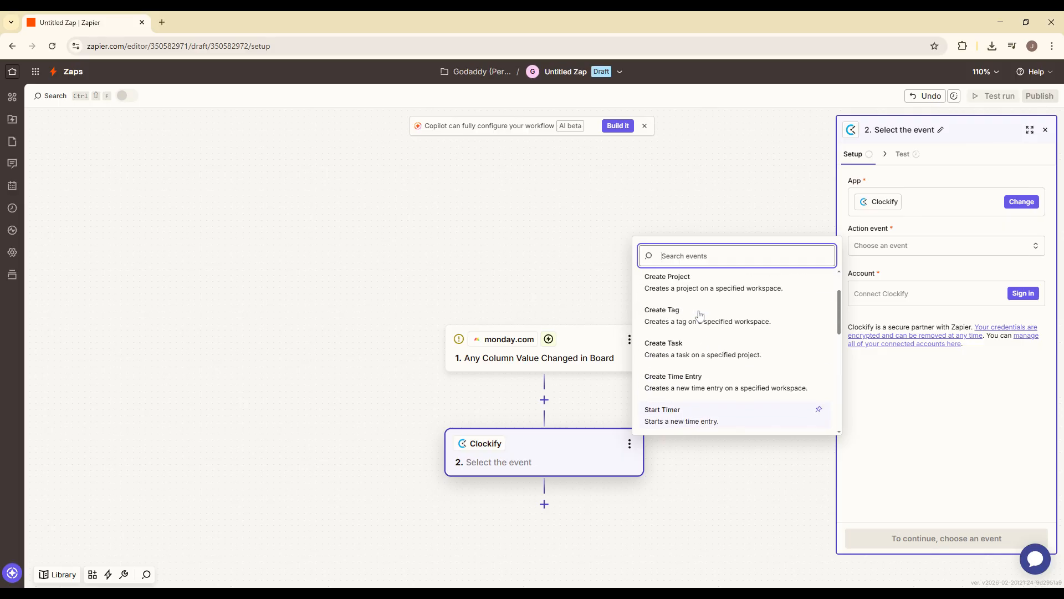
scroll(695, 332, down, 1)
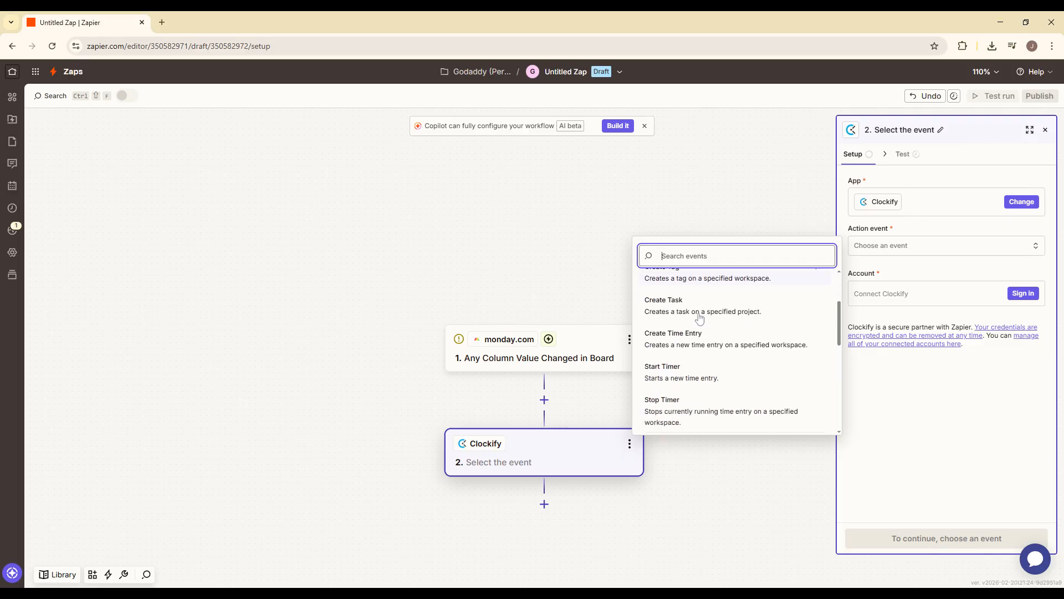
click(690, 363)
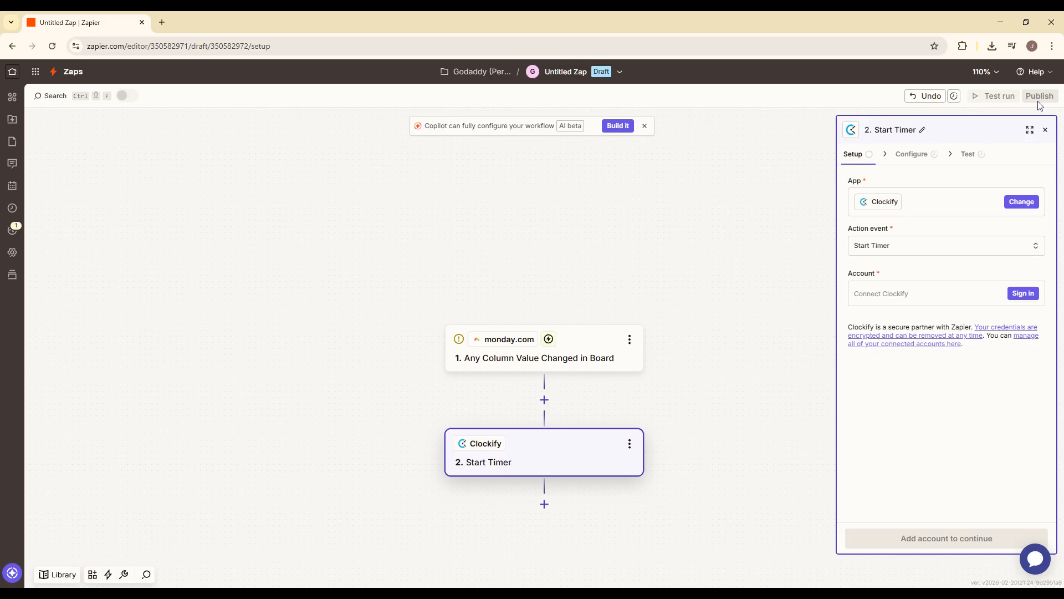
click(1045, 130)
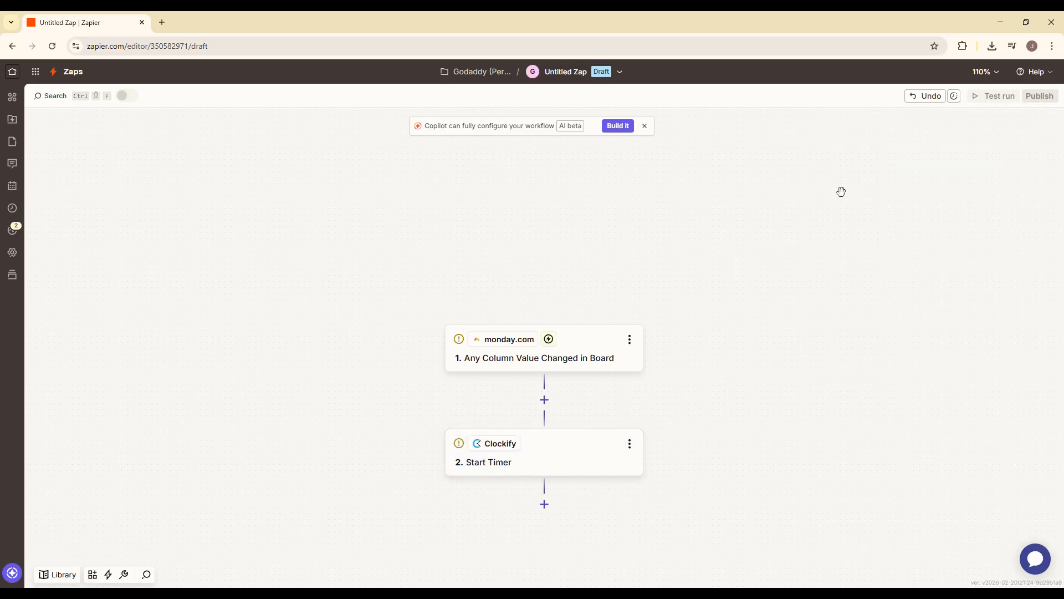